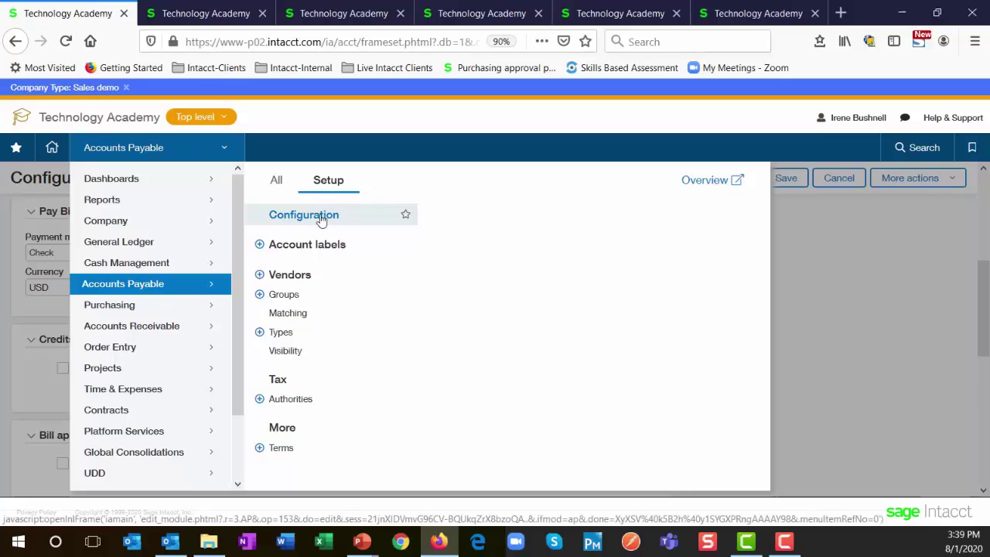
Open the Accounts Payable configuration, and in the second browser tab open Pay Bills and clear its filter to list all bills
left_click(321, 221)
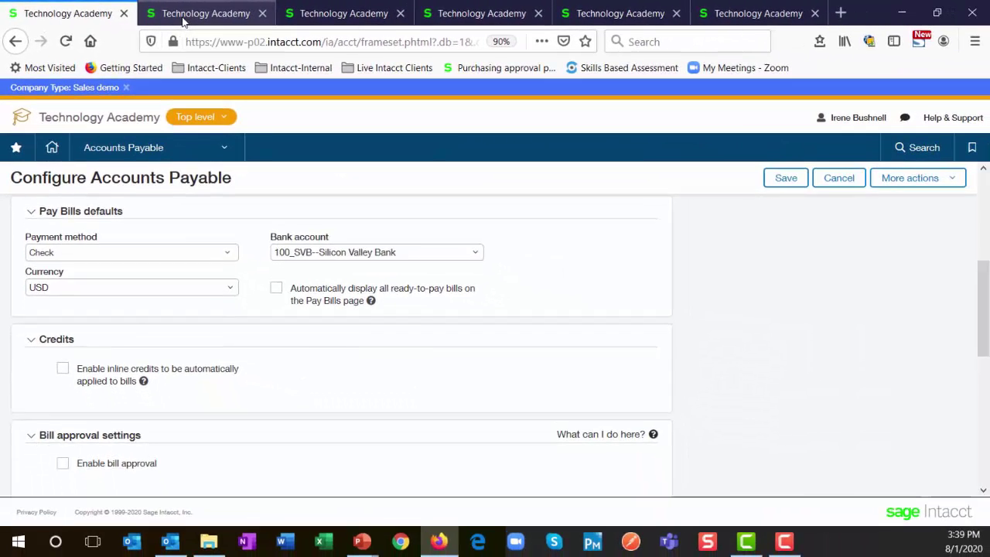
left_click(183, 17)
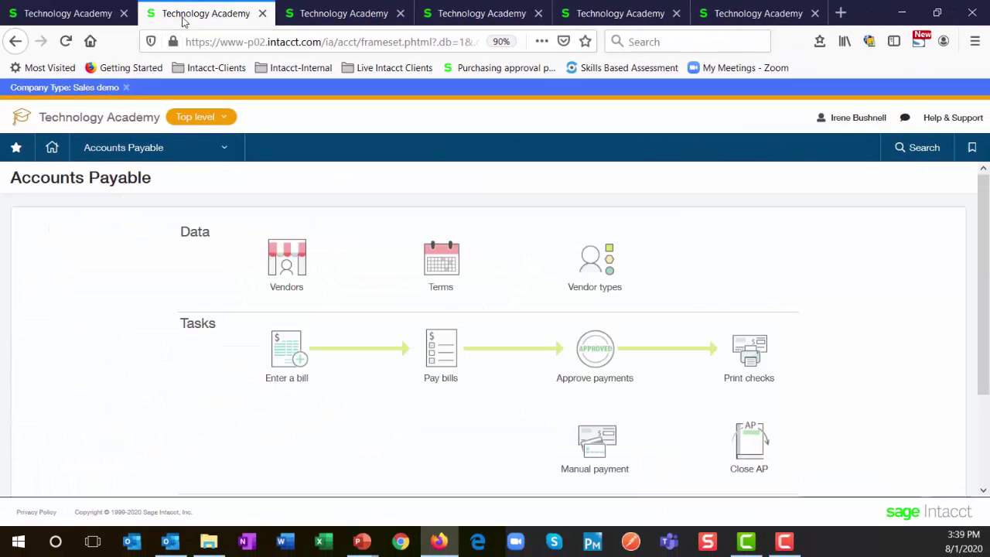
left_click(443, 363)
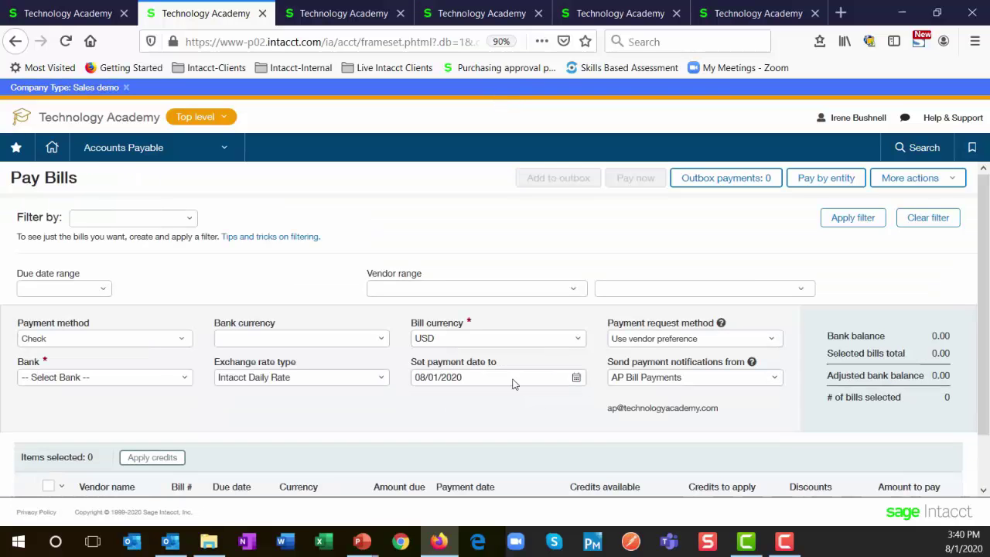
scroll(982, 352, "down", 1)
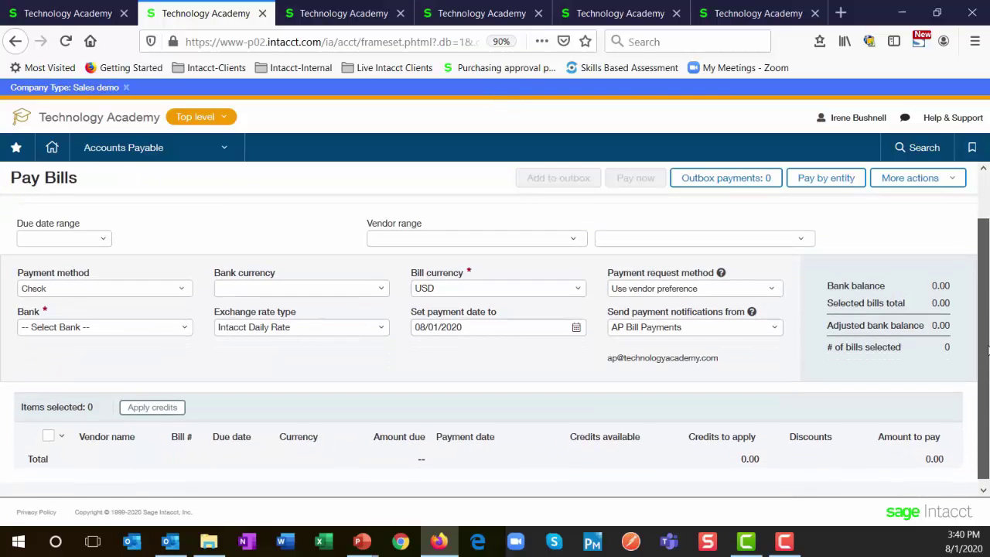
scroll(987, 350, "up", 1)
left_click(913, 224)
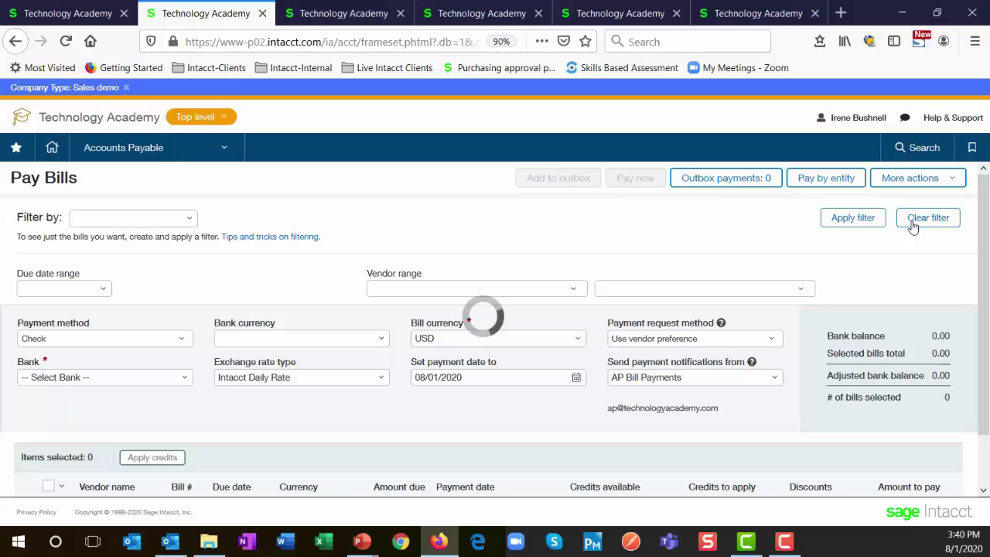
left_click_drag(986, 322, 986, 394)
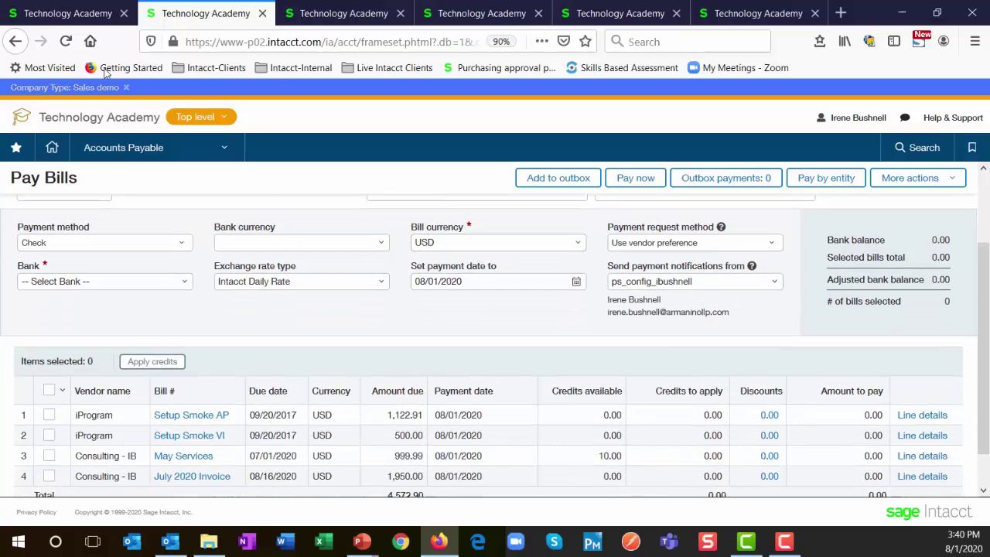
Enable automatic display of all ready-to-pay bills on the Pay Bills page and save the Accounts Payable configuration
left_click(100, 19)
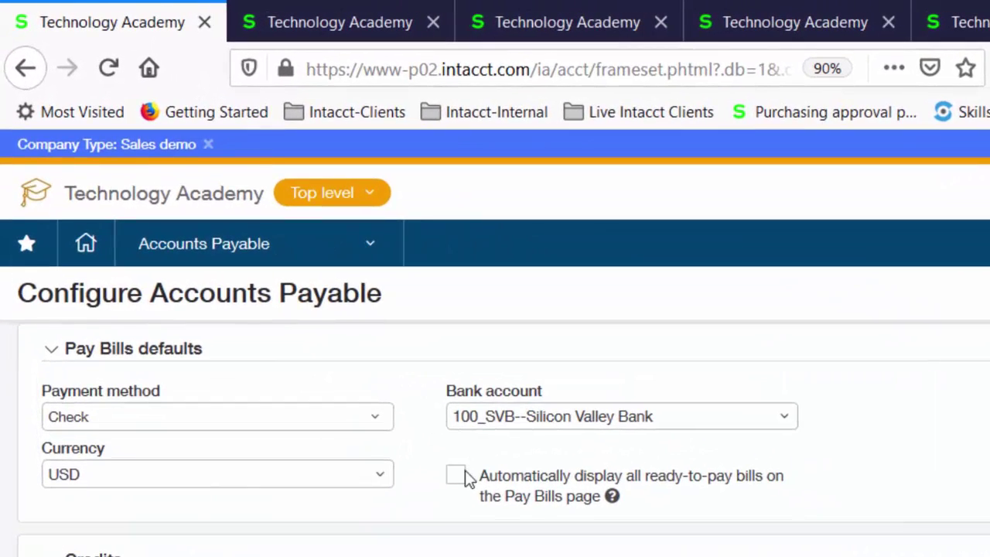
left_click(459, 475)
left_click(791, 199)
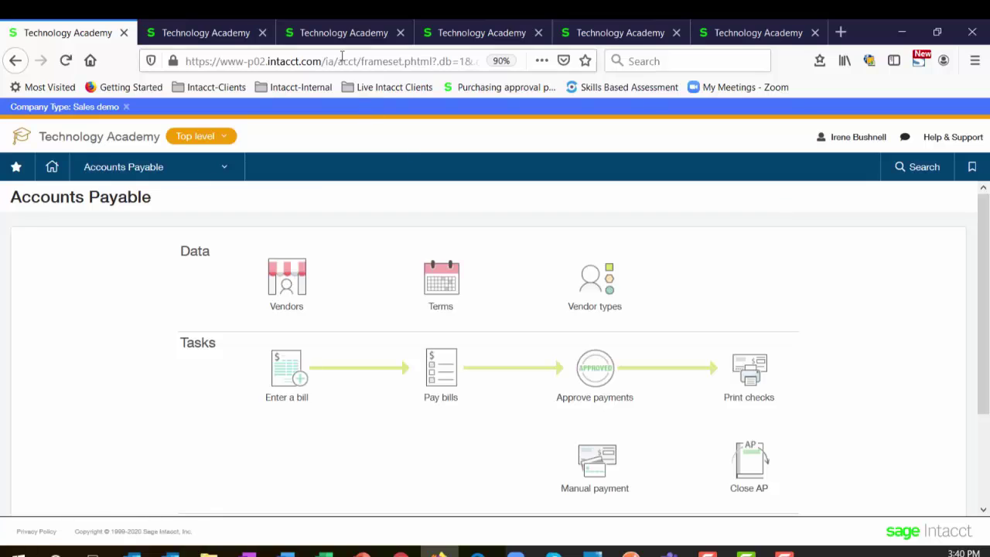
Open the Pay Bills page and look over the bills it lists without a filter
left_click(435, 377)
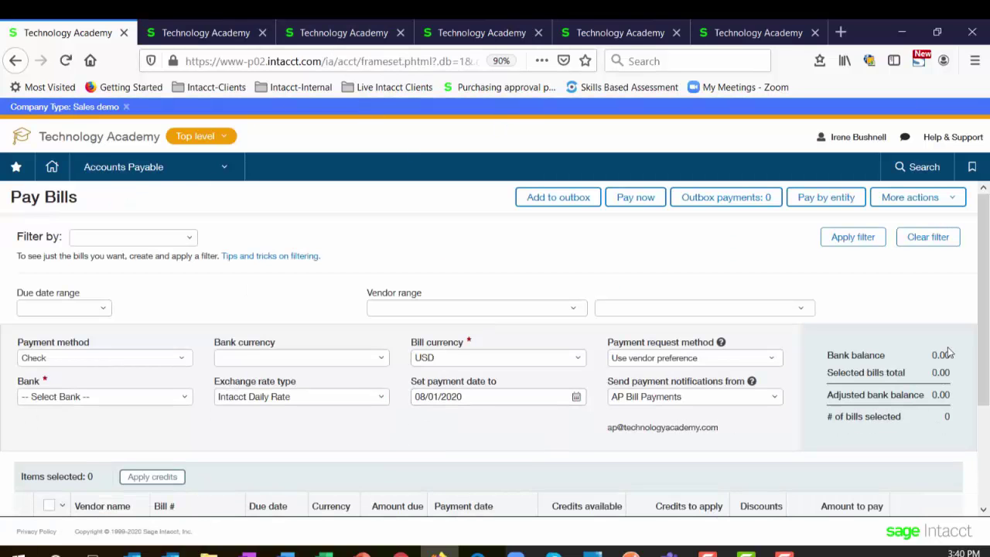
left_click_drag(984, 334, 986, 423)
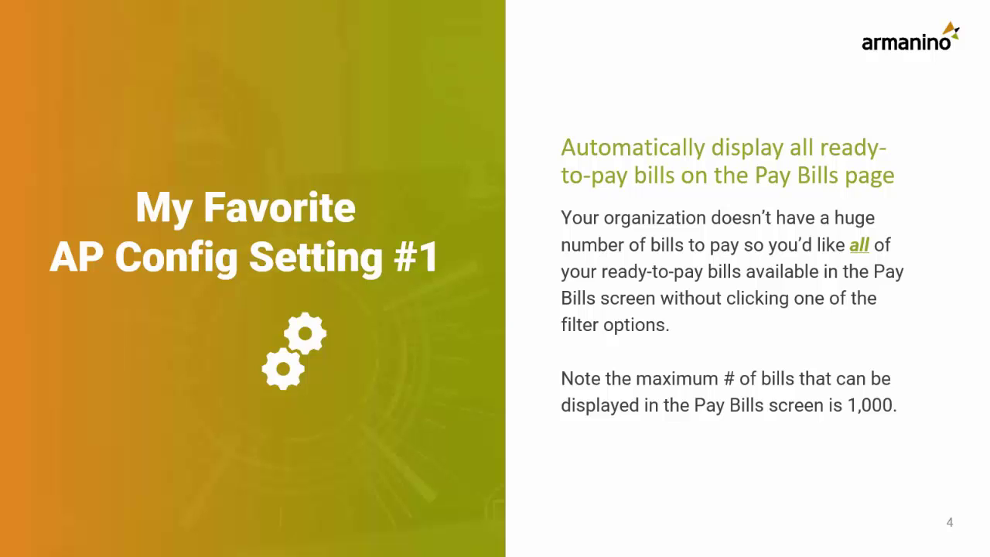
key("Right")
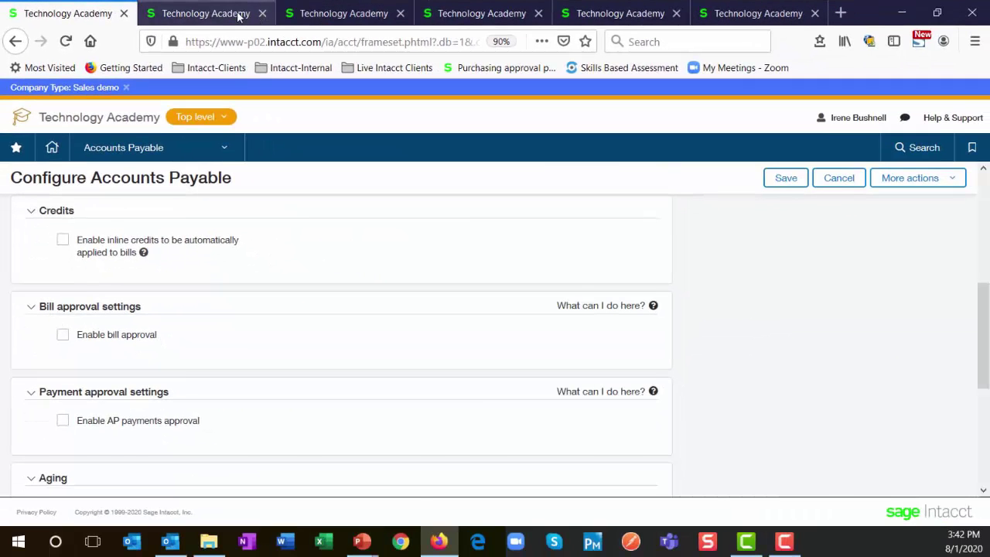
Examine the available credits and the credits-to-apply value of the May Services bill on the Pay Bills page
left_click(239, 16)
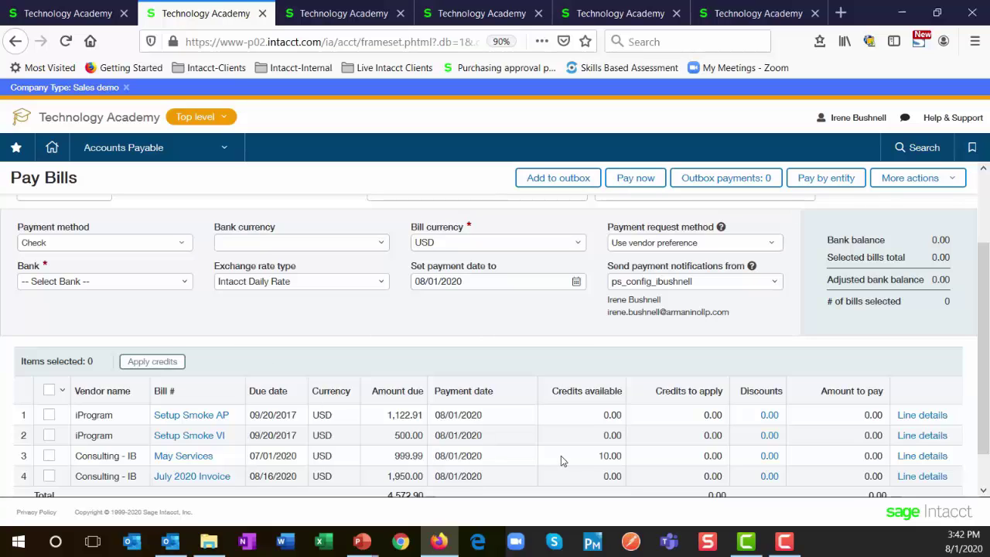
left_click_drag(597, 456, 626, 457)
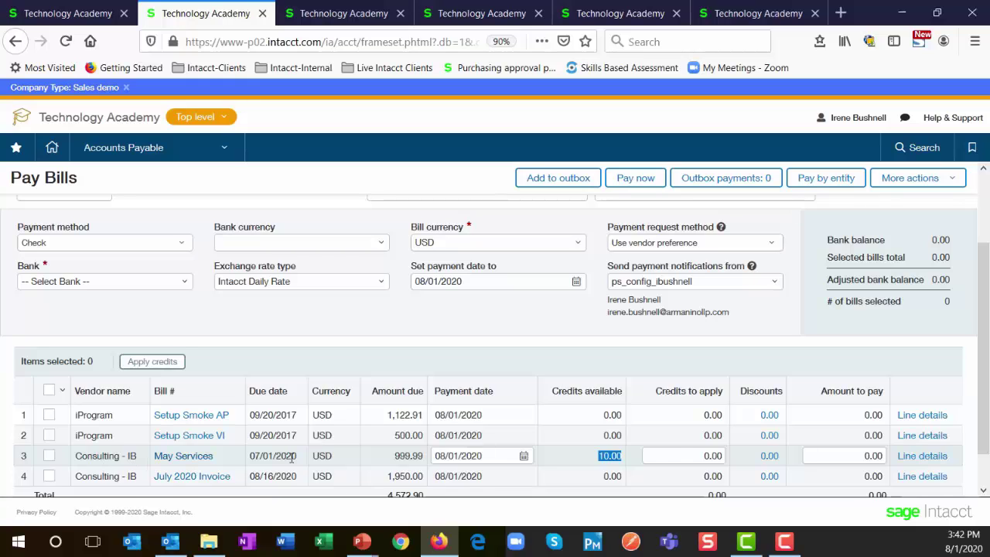
left_click(676, 456)
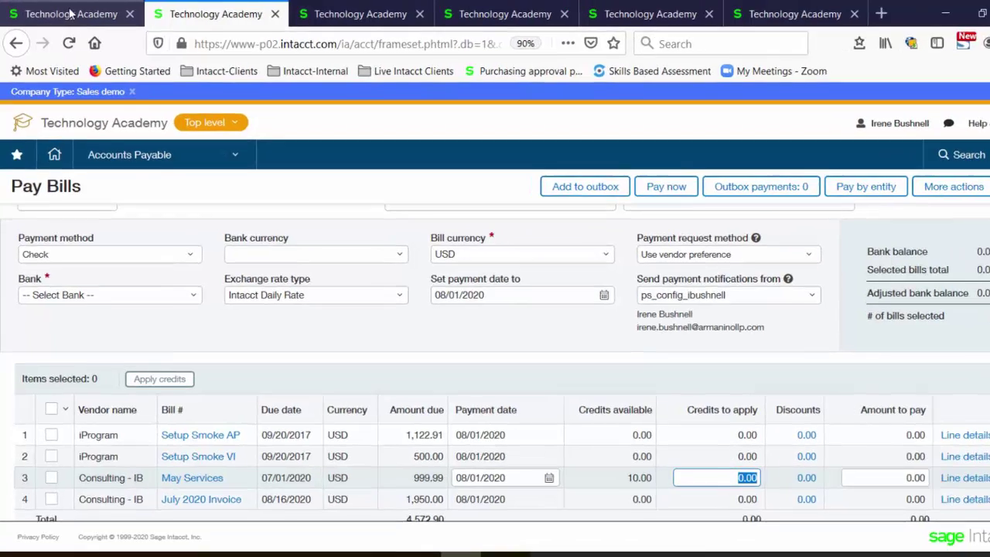
Enable inline credits to be automatically applied to bills and save the Accounts Payable configuration
left_click(68, 13)
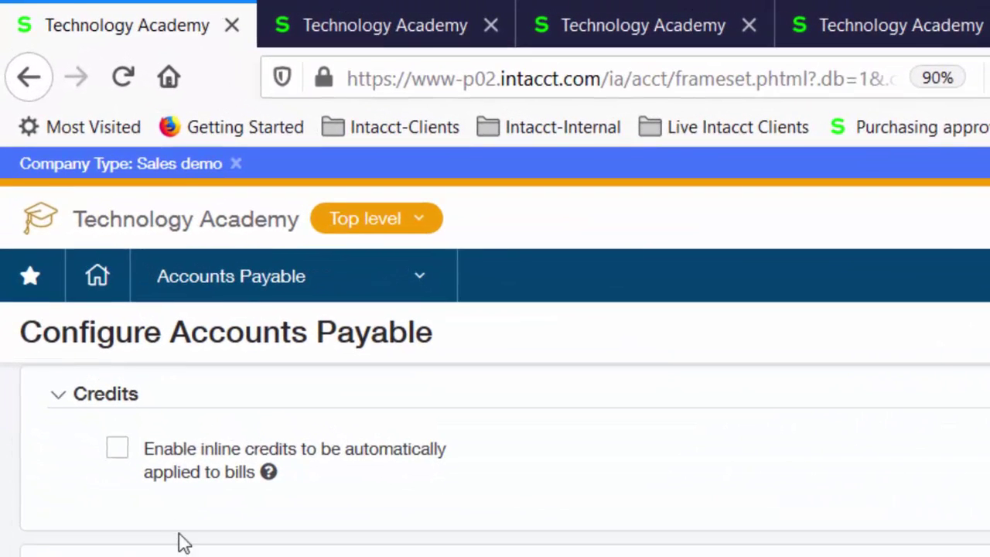
left_click(118, 449)
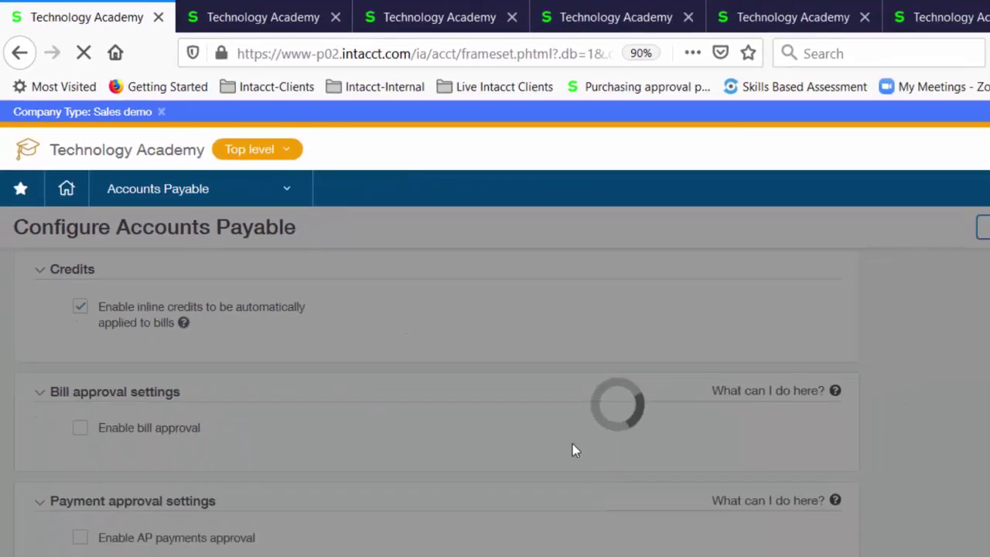
left_click(386, 24)
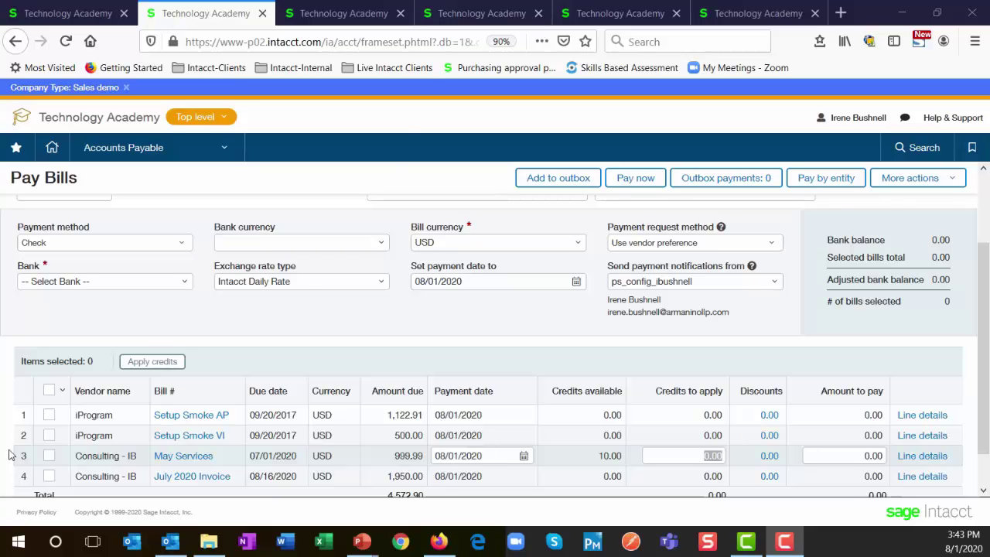
On the bill being entered, set the transaction amount of the second entry line to -500.00
left_click(464, 14)
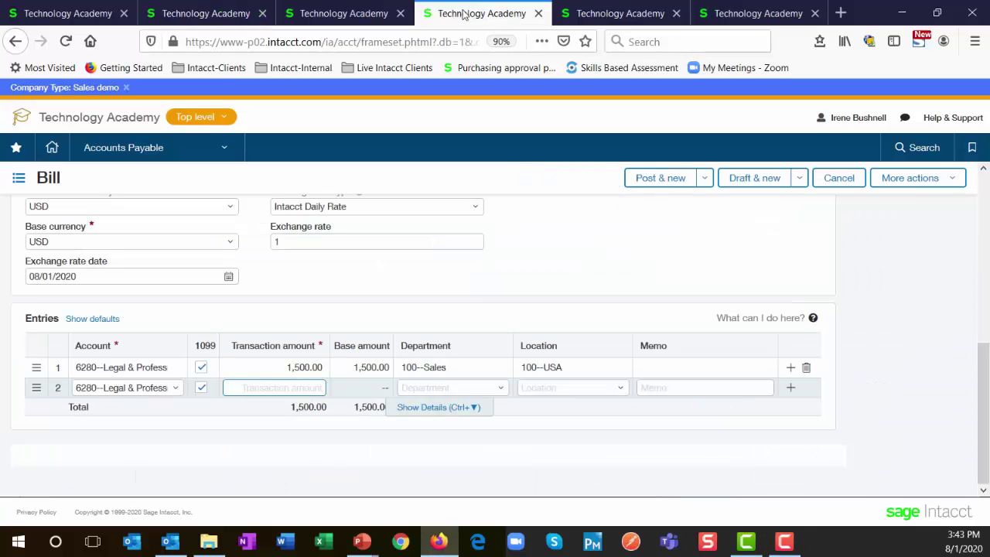
left_click(270, 389)
type("-500.00")
Assign department 100--Sales and location 100--USA to the bill's second entry line and post the bill
left_click(490, 391)
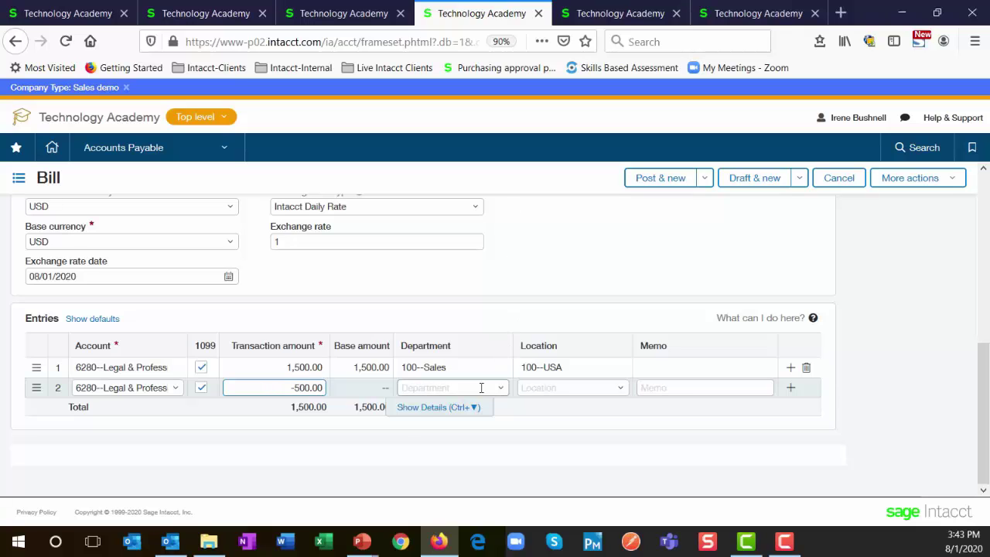
left_click(499, 391)
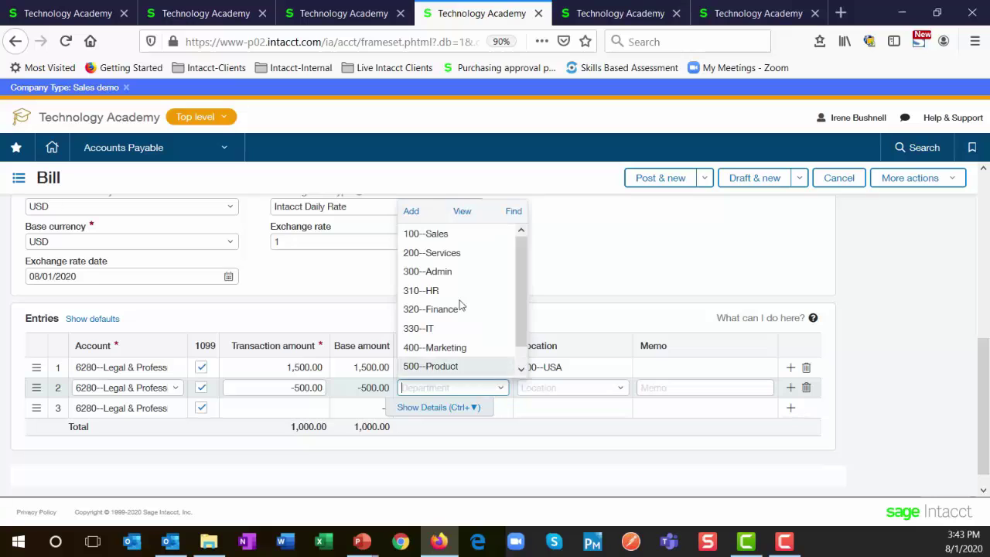
left_click(423, 230)
left_click(593, 390)
left_click(617, 392)
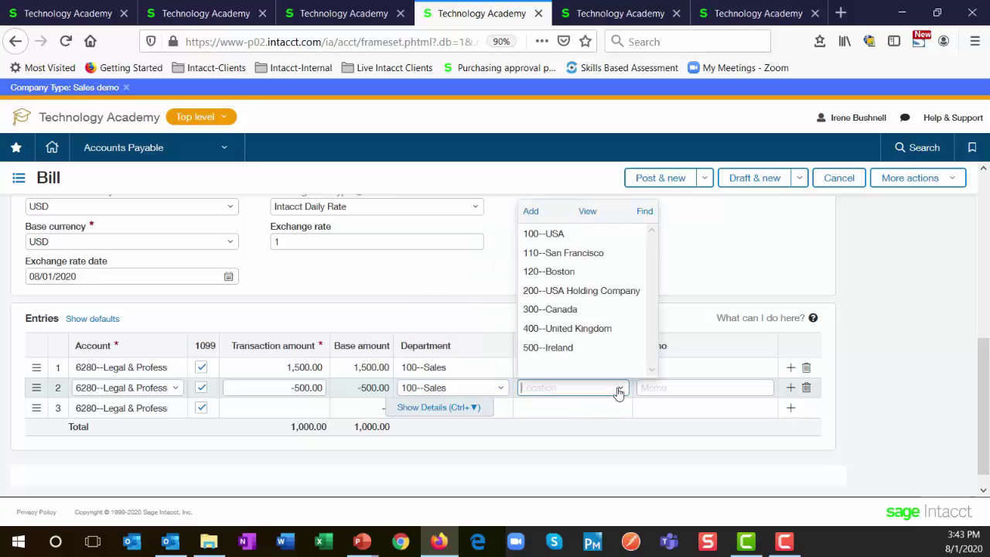
left_click(545, 232)
left_click(678, 179)
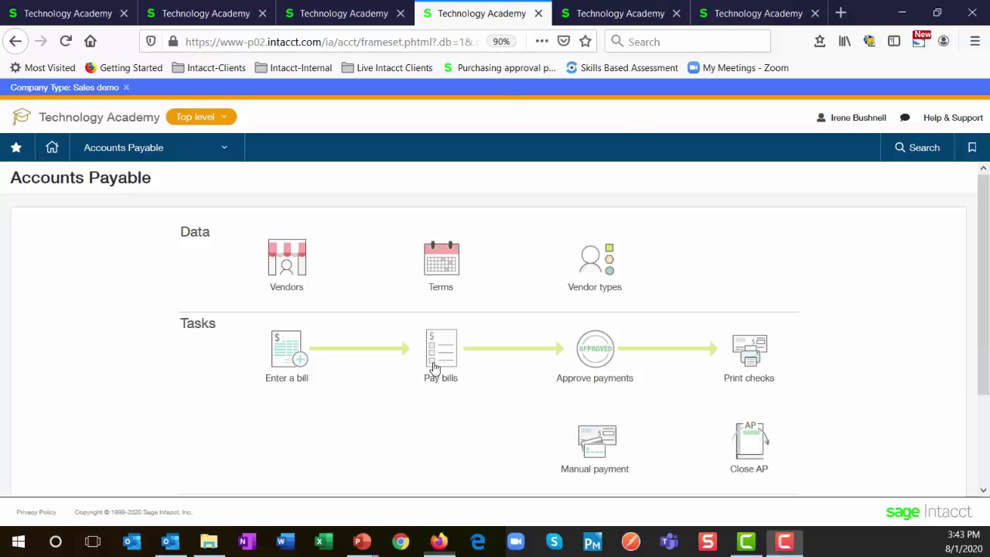
Open Pay Bills and apply the saved Consulting - IB filter to the bill list
left_click(435, 368)
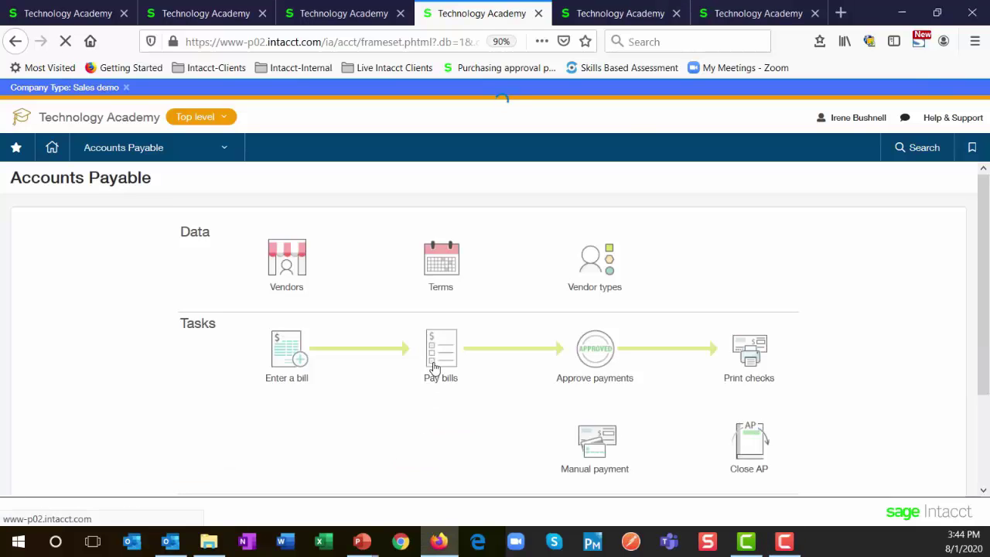
left_click(190, 220)
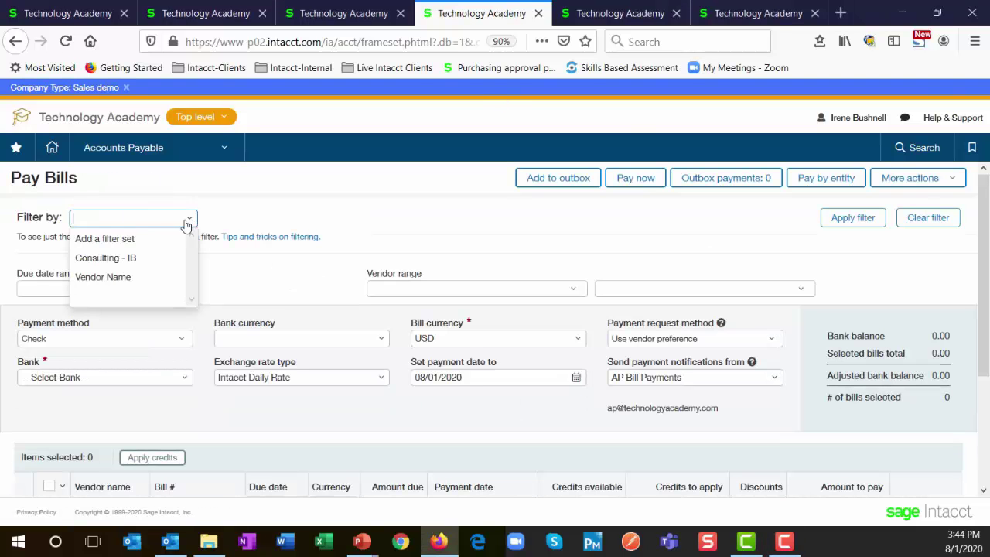
left_click(120, 260)
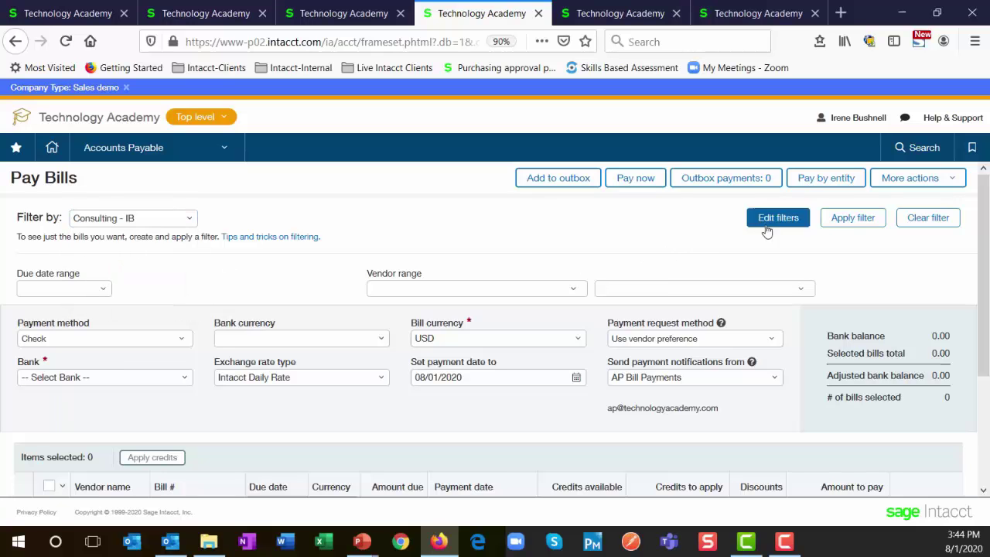
left_click(839, 220)
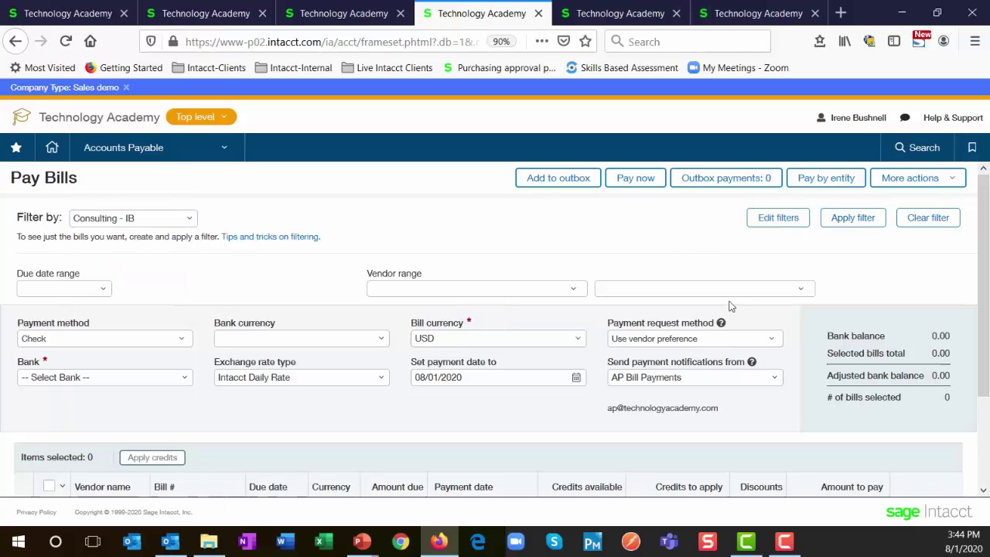
scroll(729, 305, "down", 3)
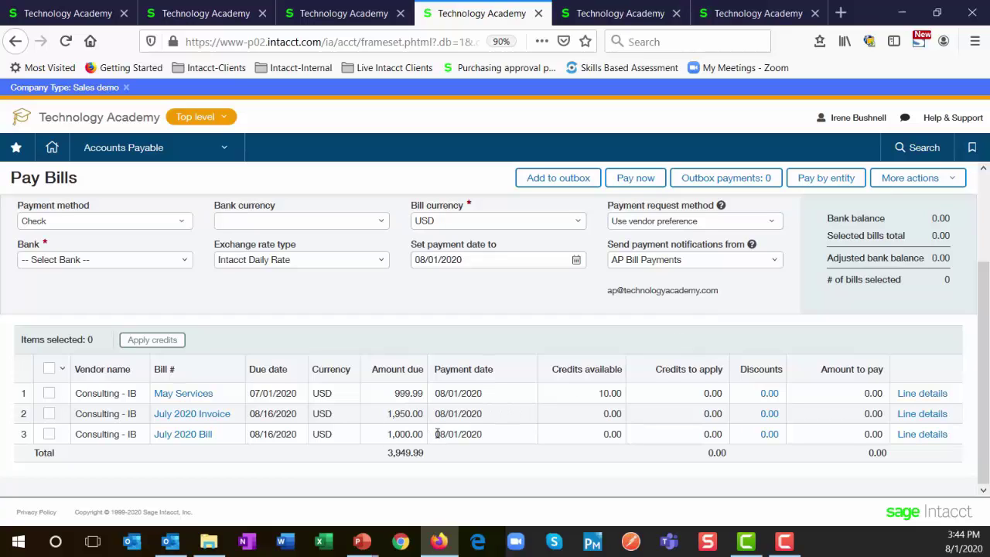
Open the July 2020 Bill from the Pay Bills list and examine its details down to the entries
left_click(198, 436)
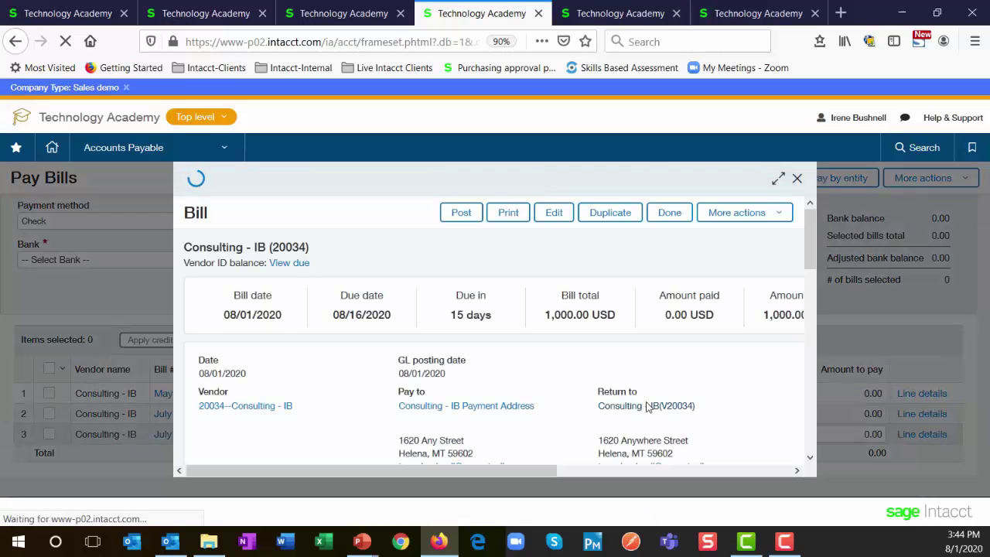
scroll(649, 408, "down", 10)
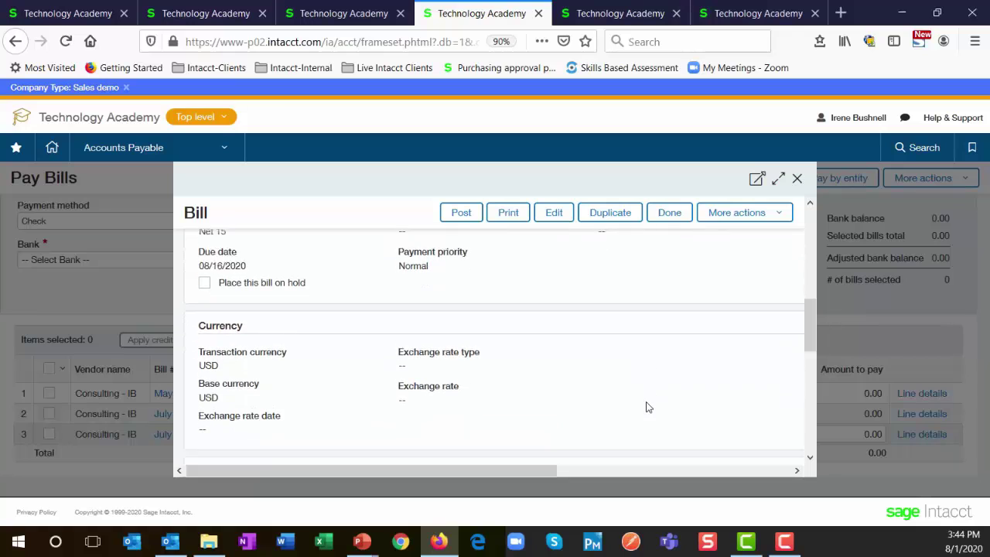
scroll(649, 408, "down", 5)
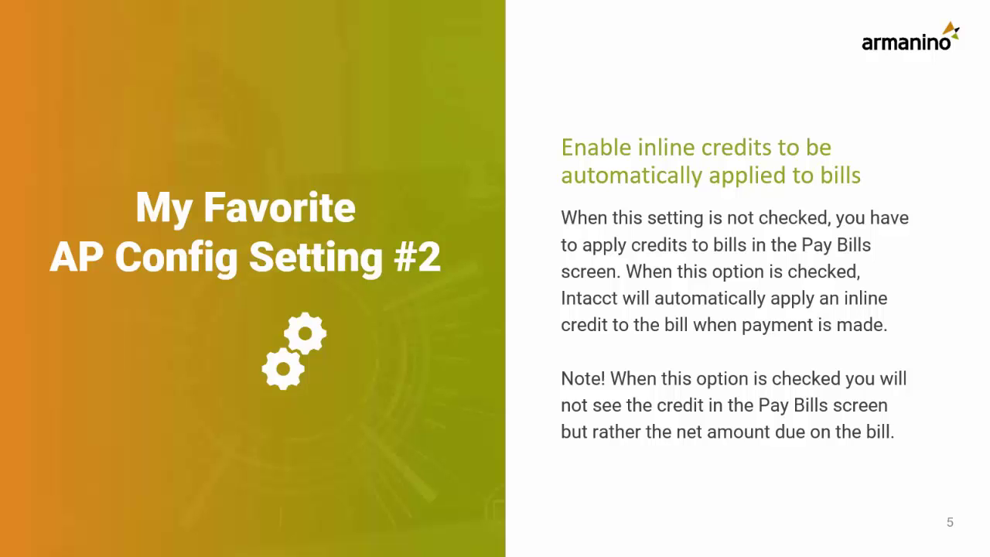
key("Right")
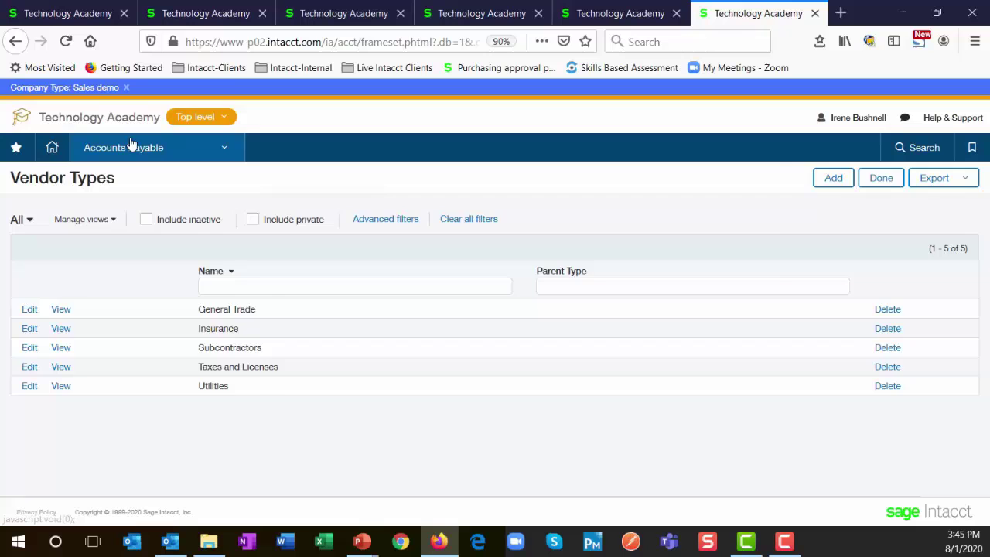
Add a vendor type named 1099 Vendor with no parent type and save it
left_click(132, 145)
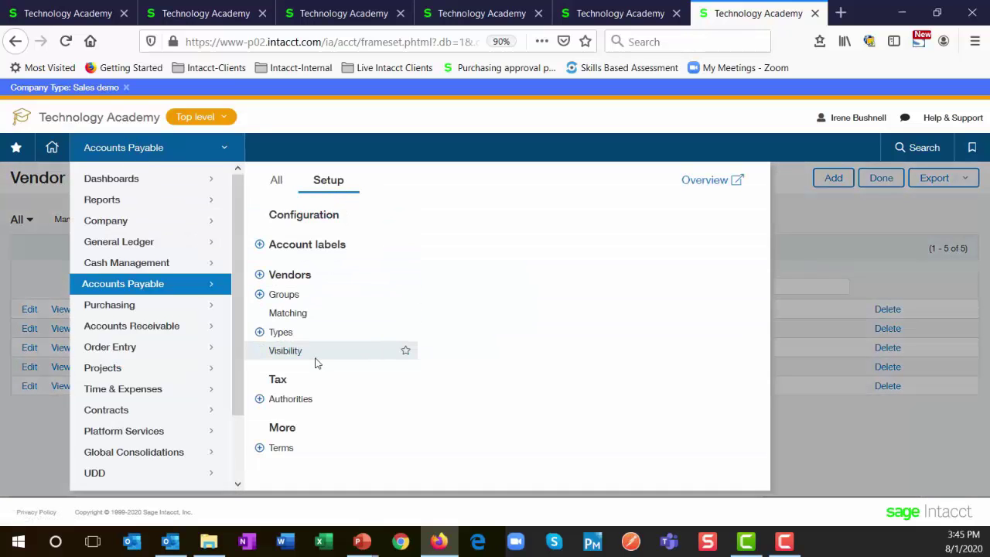
left_click(886, 466)
left_click(833, 178)
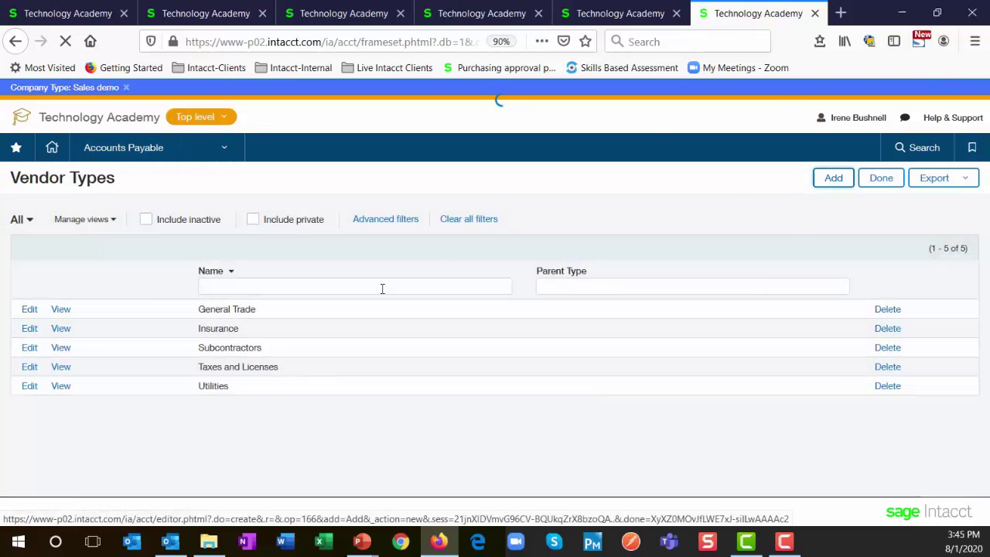
type("1")
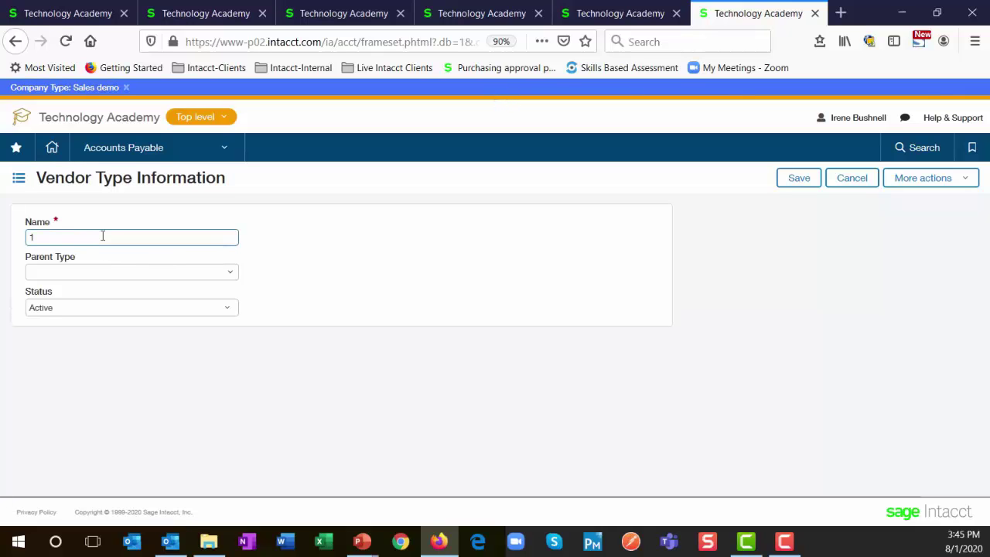
type("099 Vendor")
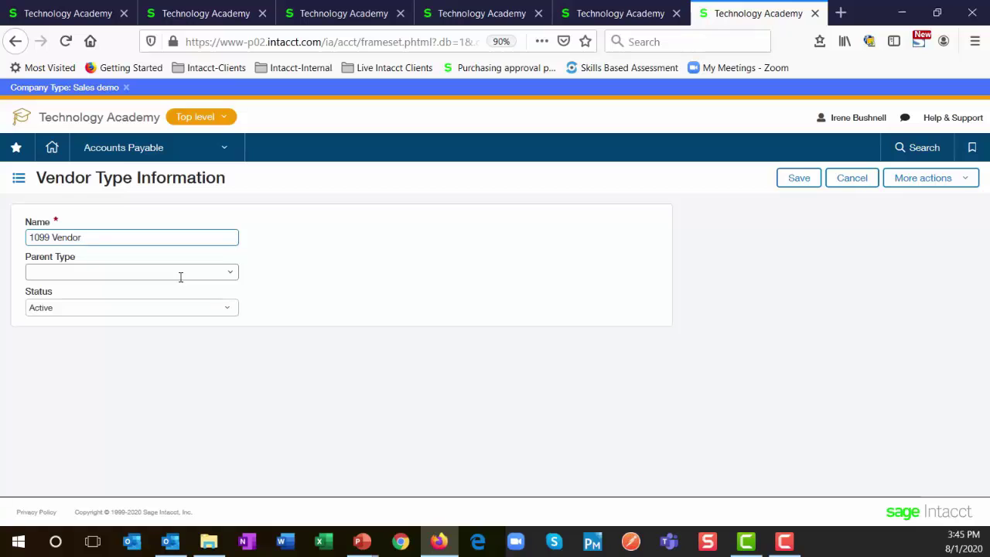
left_click(796, 180)
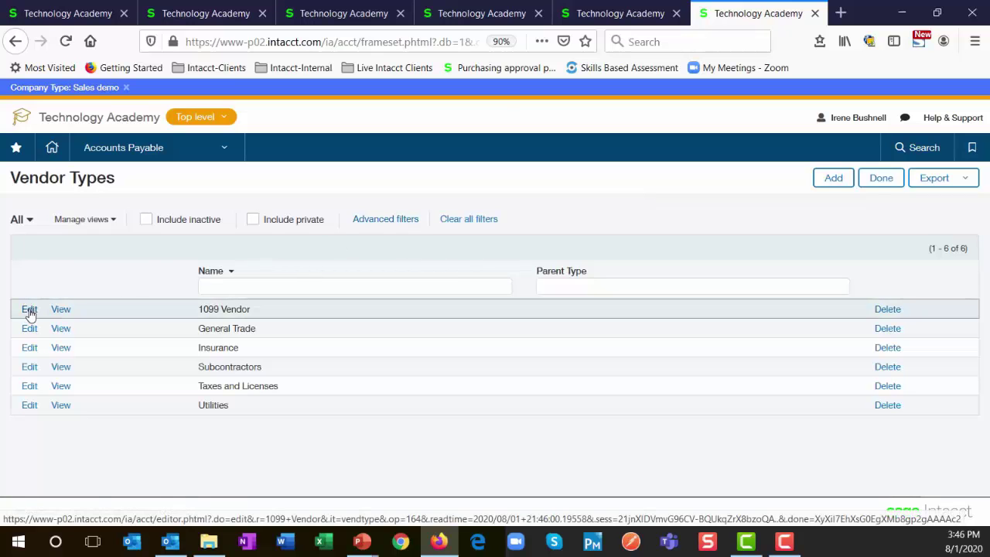
Set the 1099 Vendor type's Form 1099 to Miscellaneous Income (Form 1099-MISC) with box 7 - Nonemployee compensation, and save the form settings
left_click(29, 310)
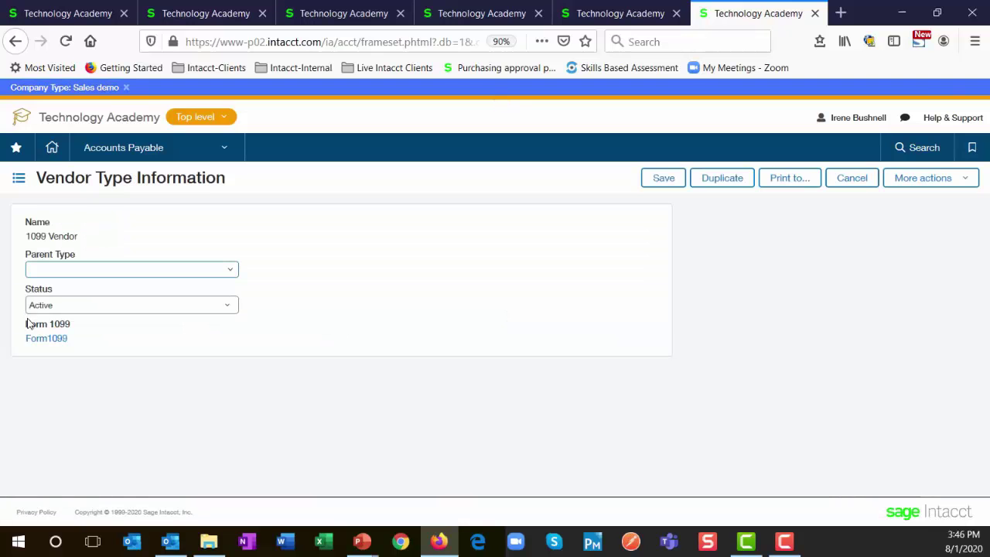
left_click(42, 340)
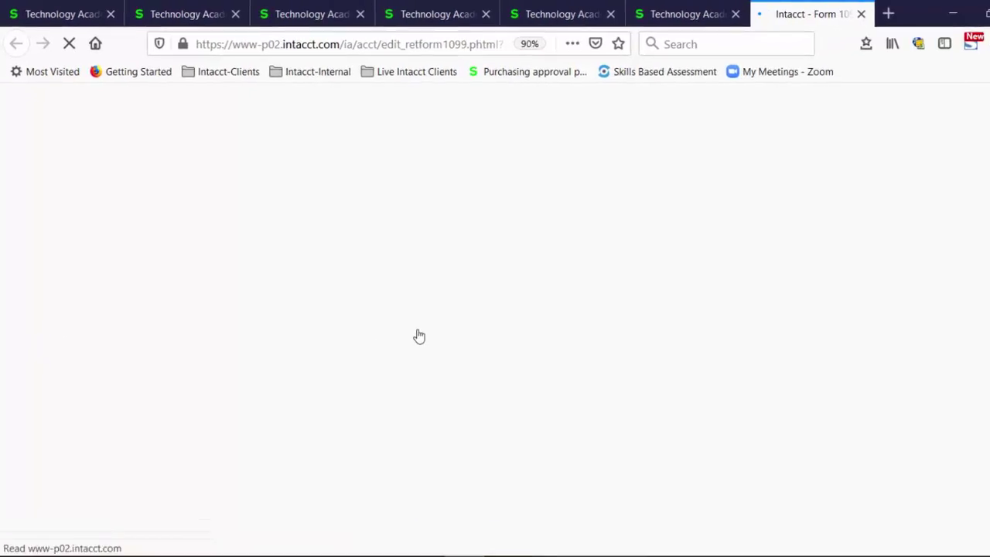
left_click(242, 169)
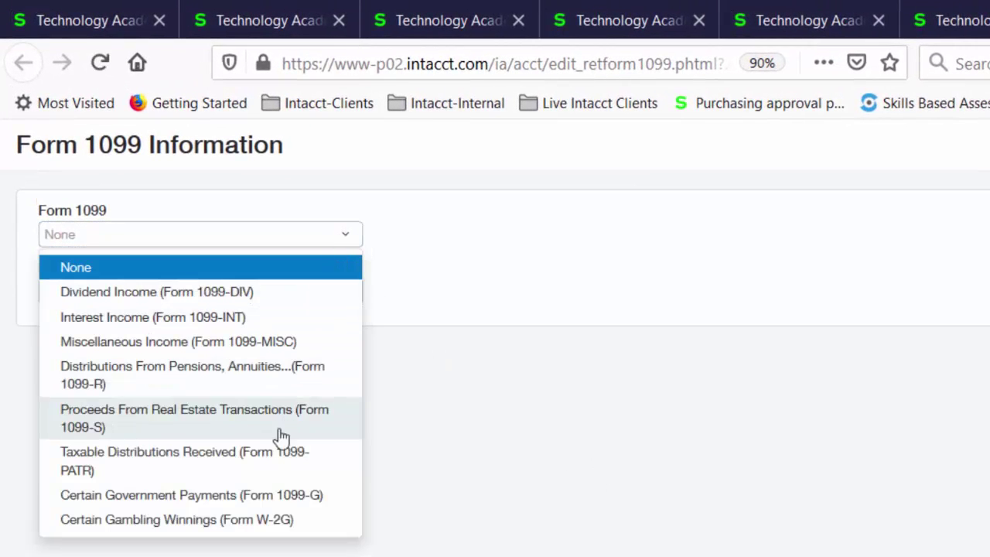
left_click(147, 343)
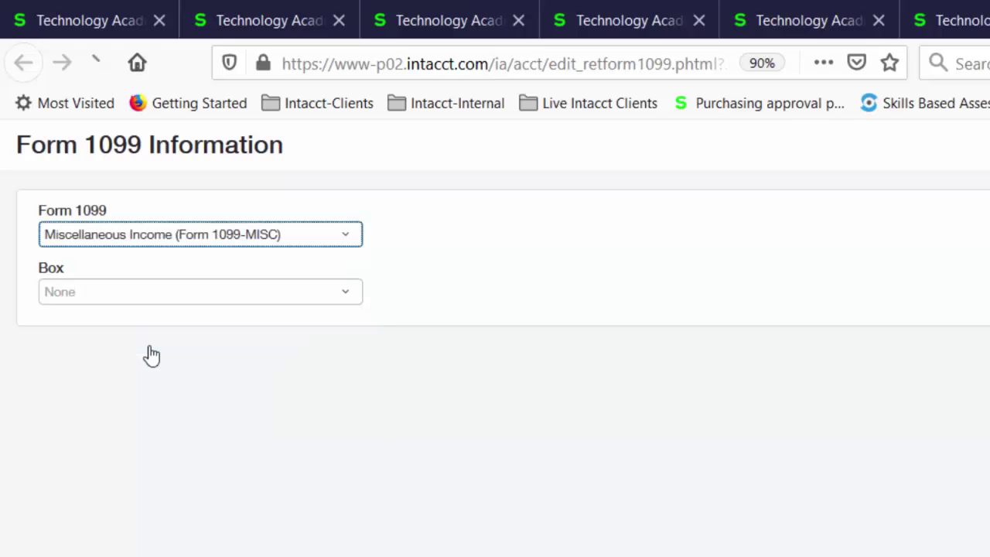
left_click(344, 294)
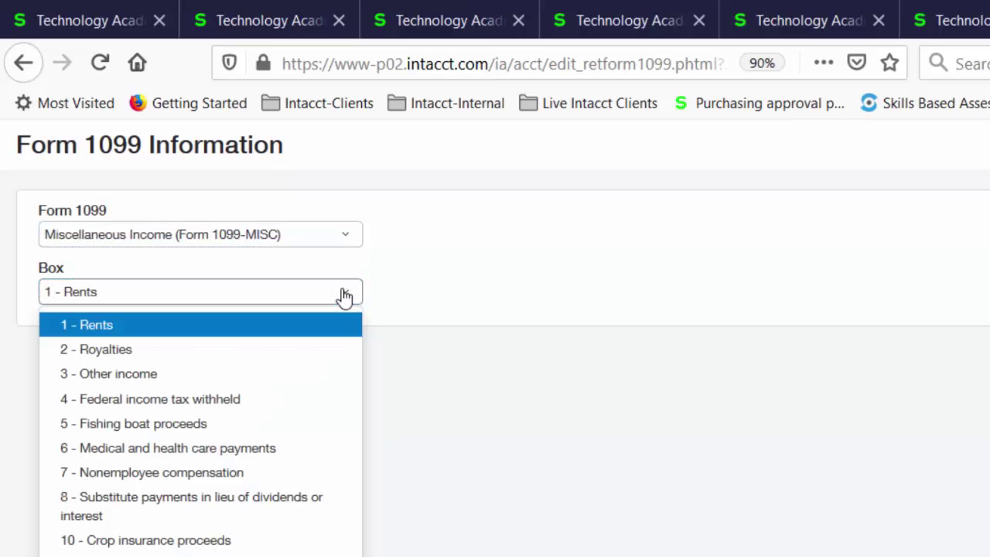
left_click(160, 472)
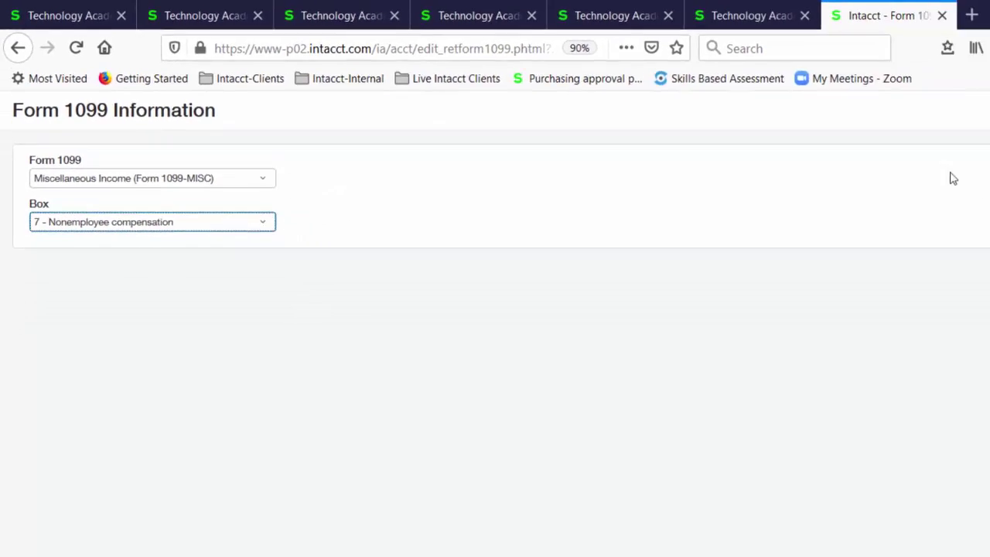
left_click(989, 113)
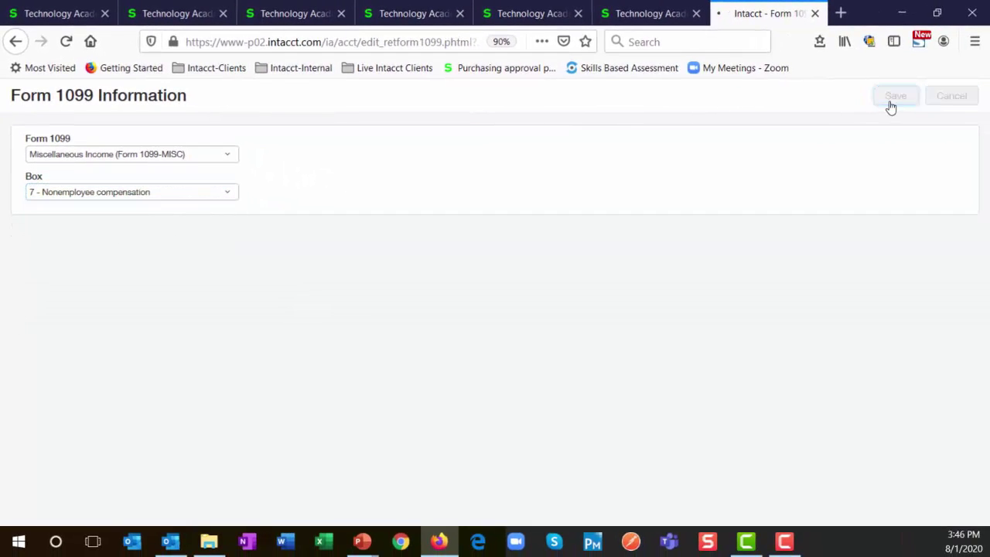
Save the 1099 Vendor type and reopen it to check its Form 1099 assignment
left_click(814, 13)
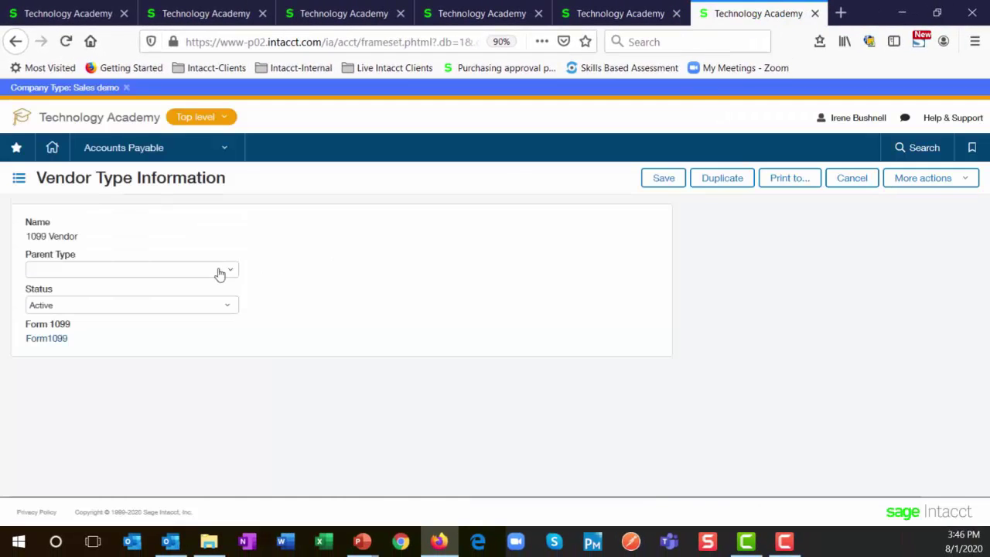
left_click(664, 178)
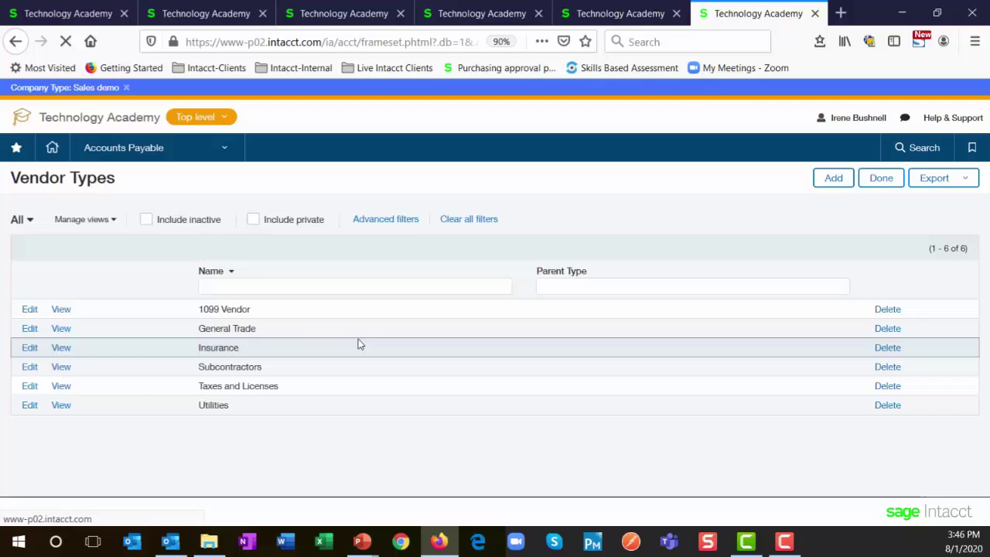
left_click(30, 310)
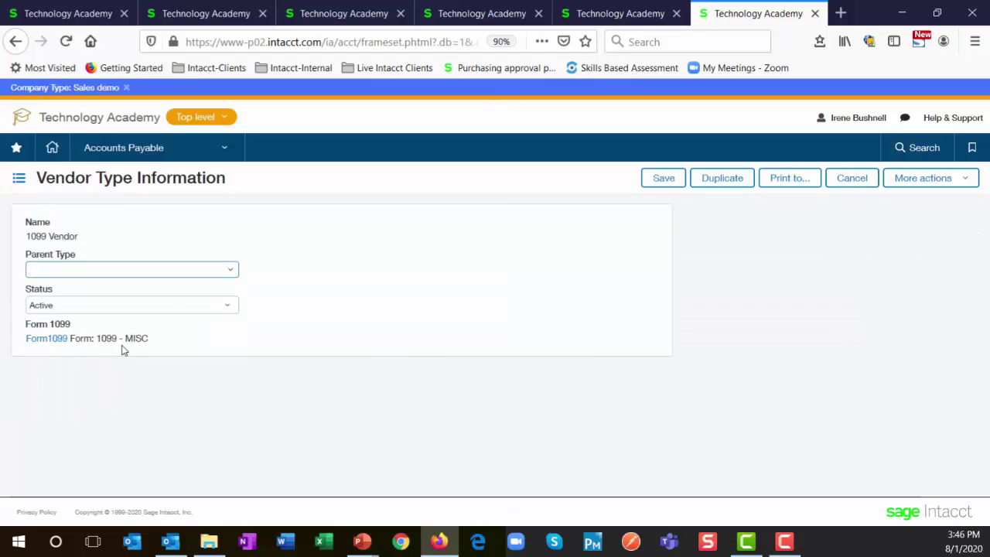
Start a new Accounts Payable vendor named 1099 Vendor Example and assign it the type ID 1099 Vendor
left_click(130, 150)
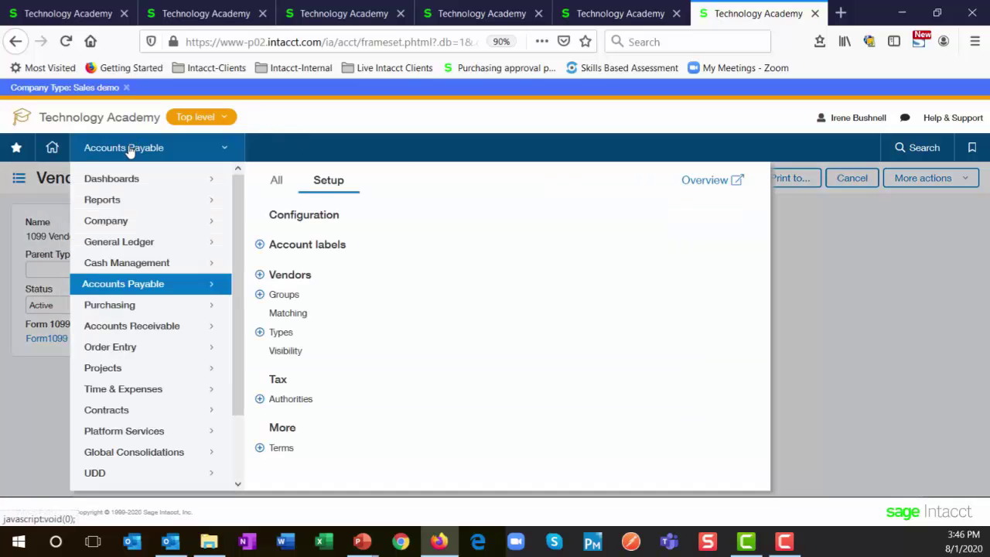
left_click(277, 181)
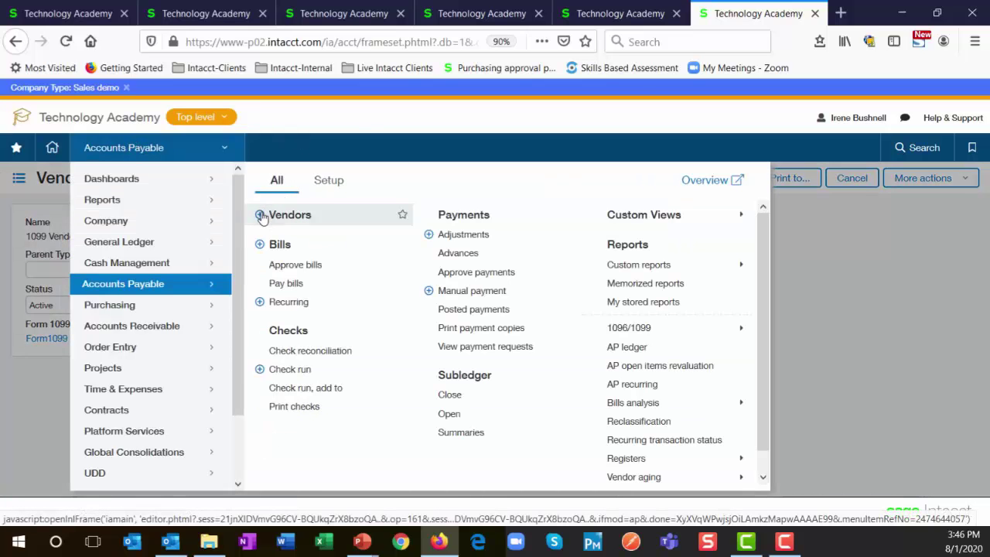
left_click(261, 217)
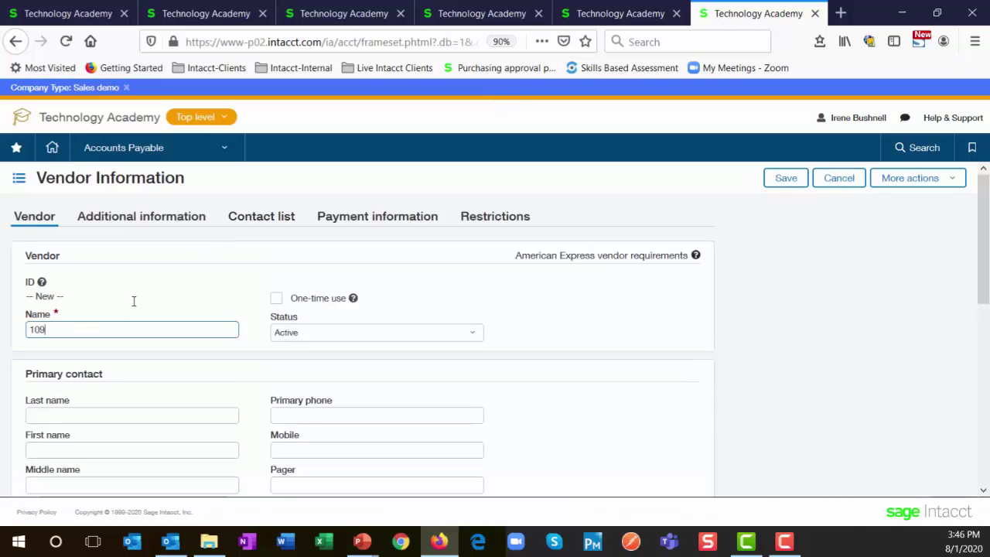
type("1099 ")
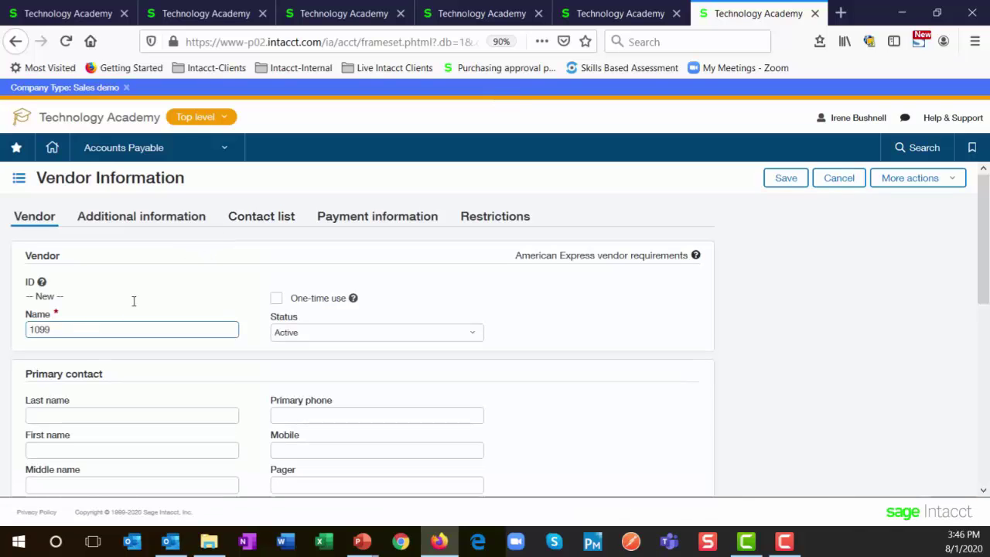
type("Vendor Example")
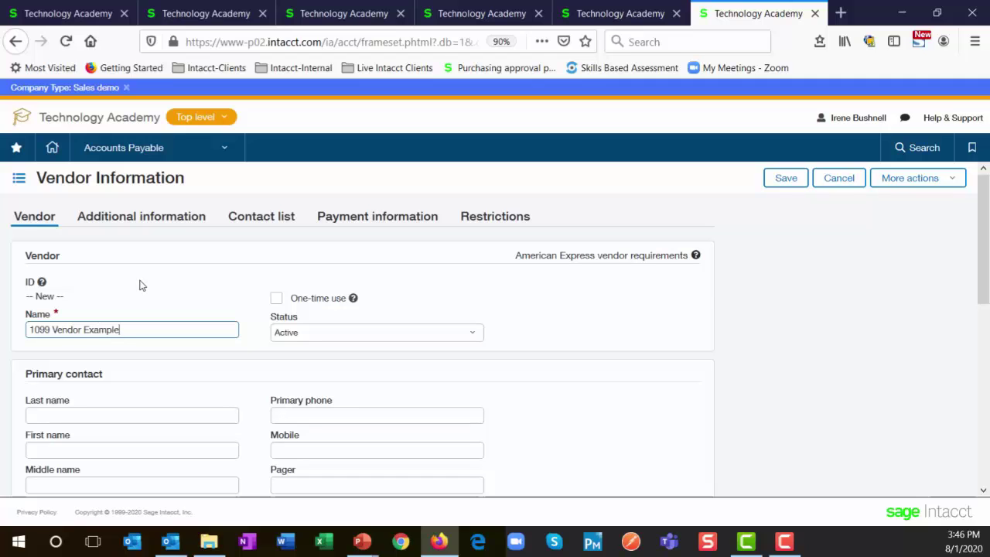
left_click(184, 219)
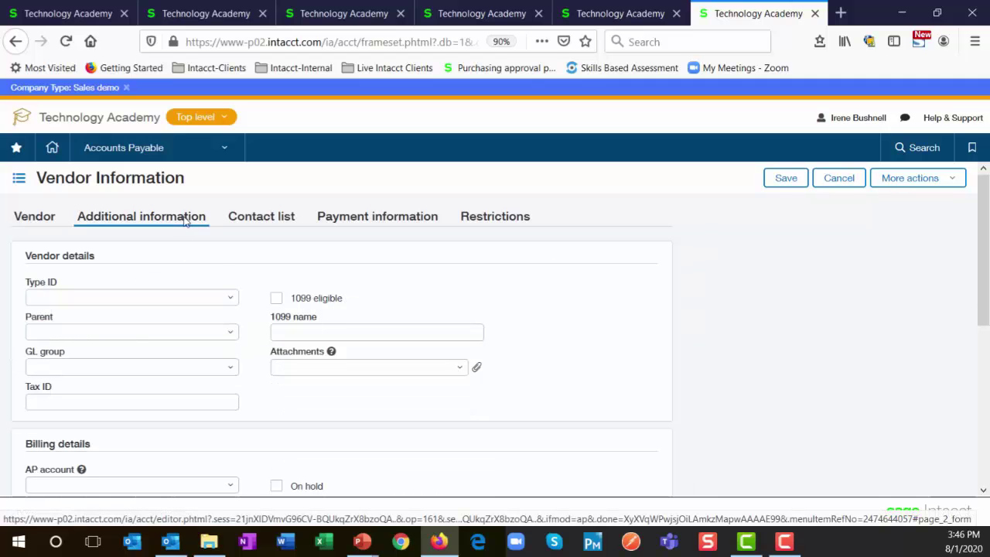
left_click(232, 297)
left_click(91, 346)
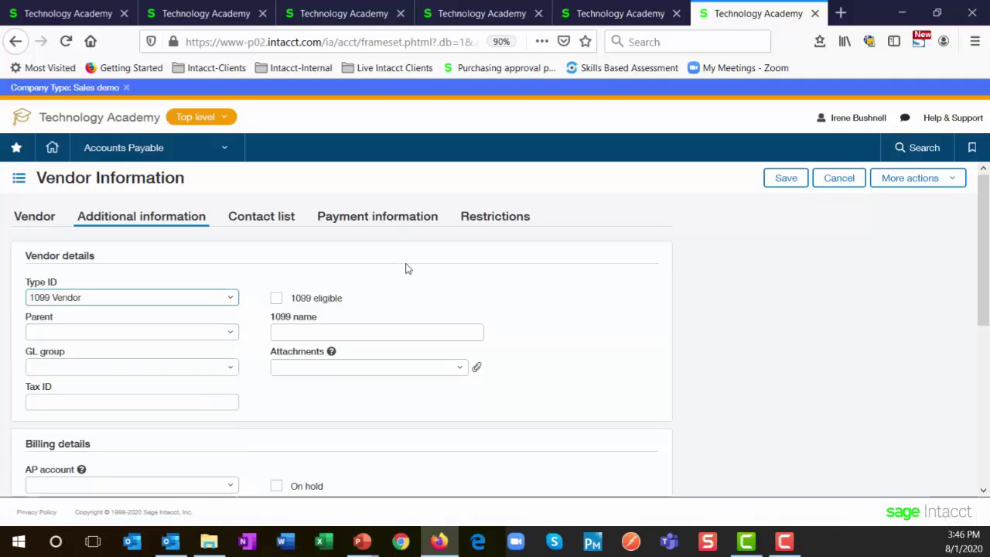
Set the new vendor's payment term to Net 30 and save the vendor
left_click(370, 225)
left_click(475, 336)
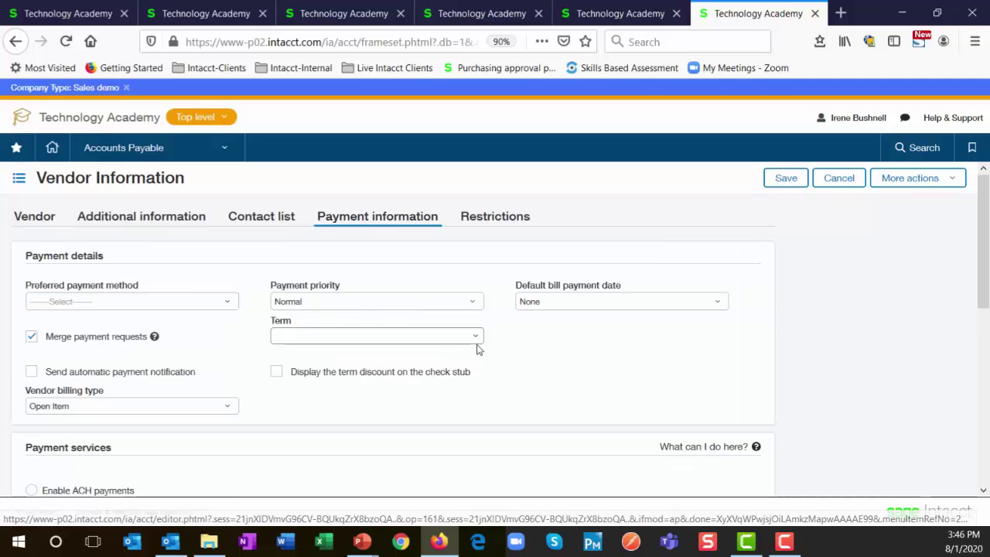
left_click(314, 419)
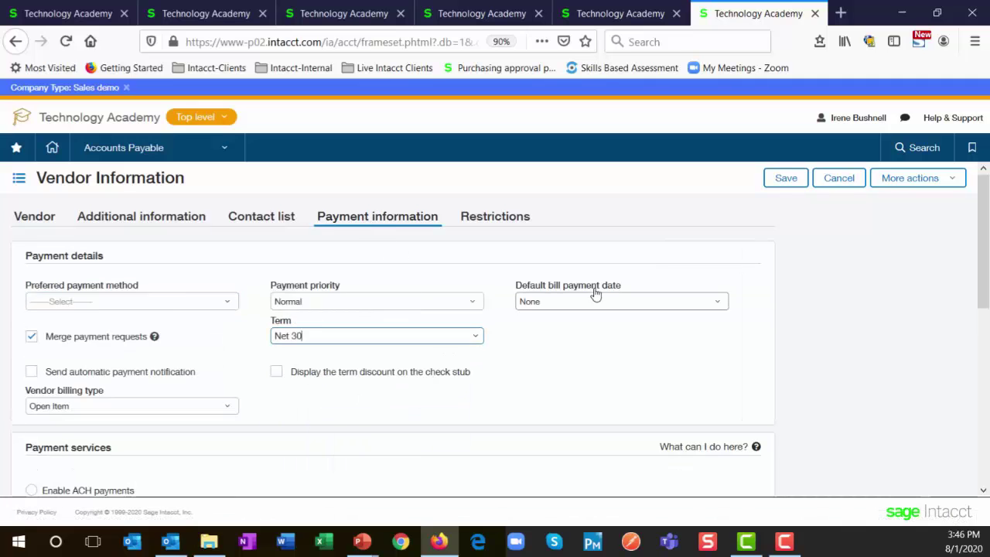
left_click(775, 180)
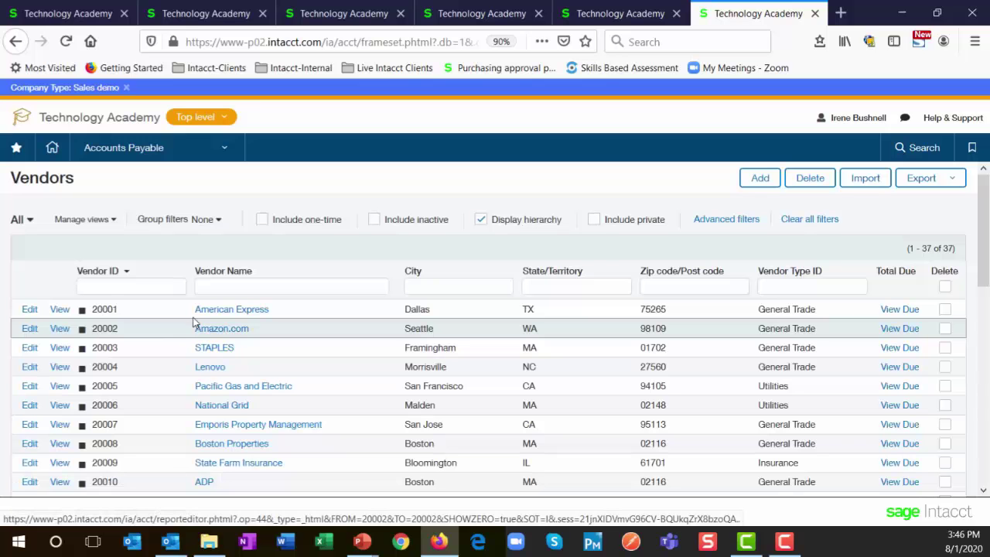
Sort the vendor list by descending vendor ID, open 1099 Vendor Example for editing, and examine its type, tax ID and Form 1099 details
left_click(62, 304)
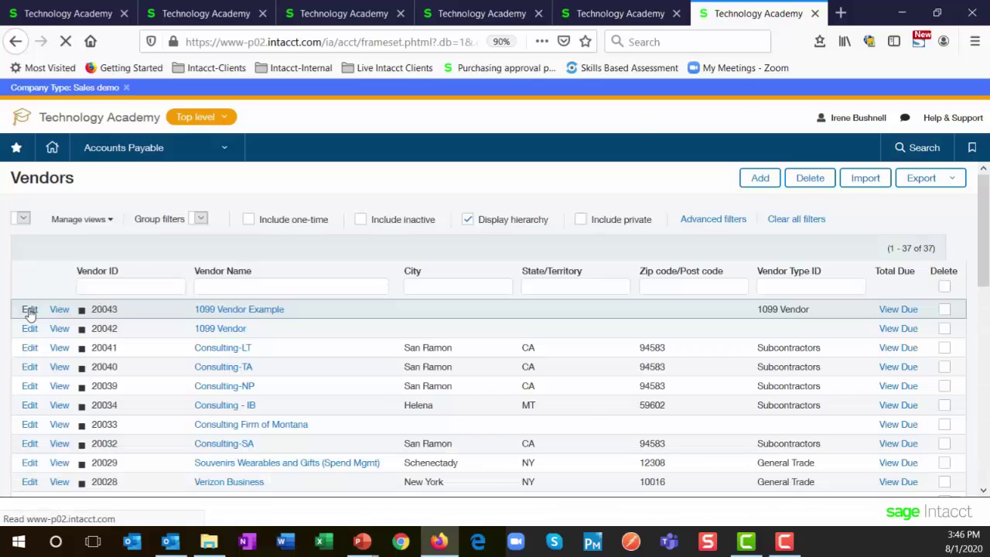
left_click(29, 309)
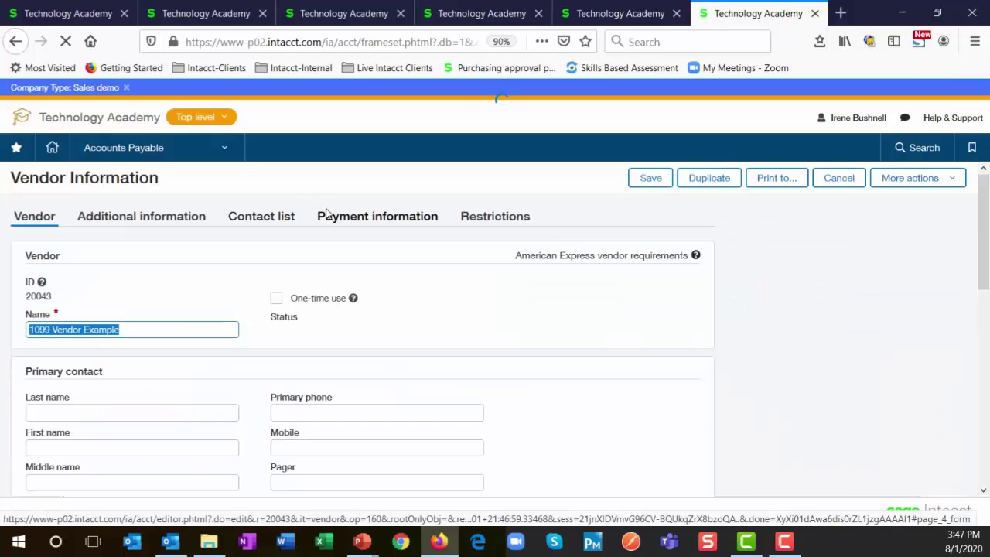
left_click(177, 223)
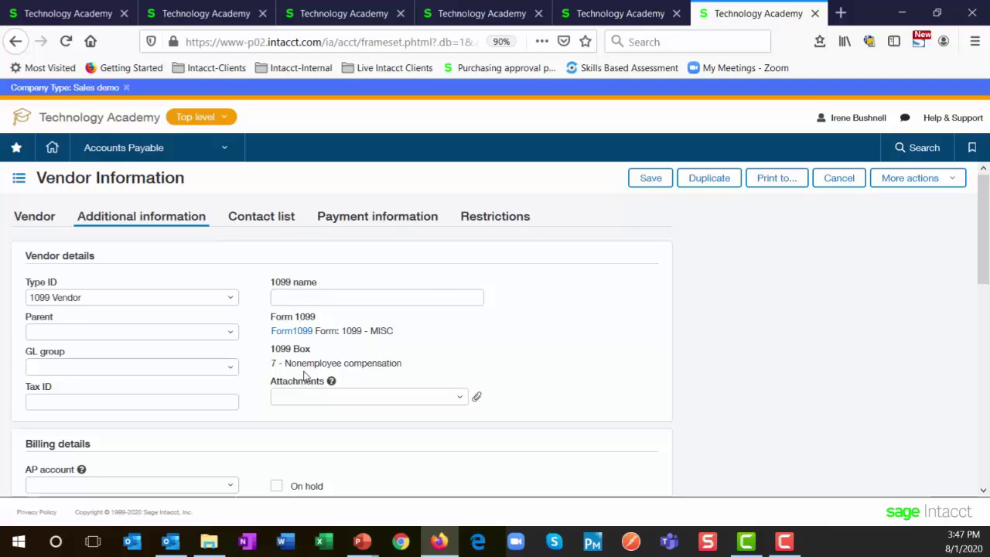
left_click(70, 400)
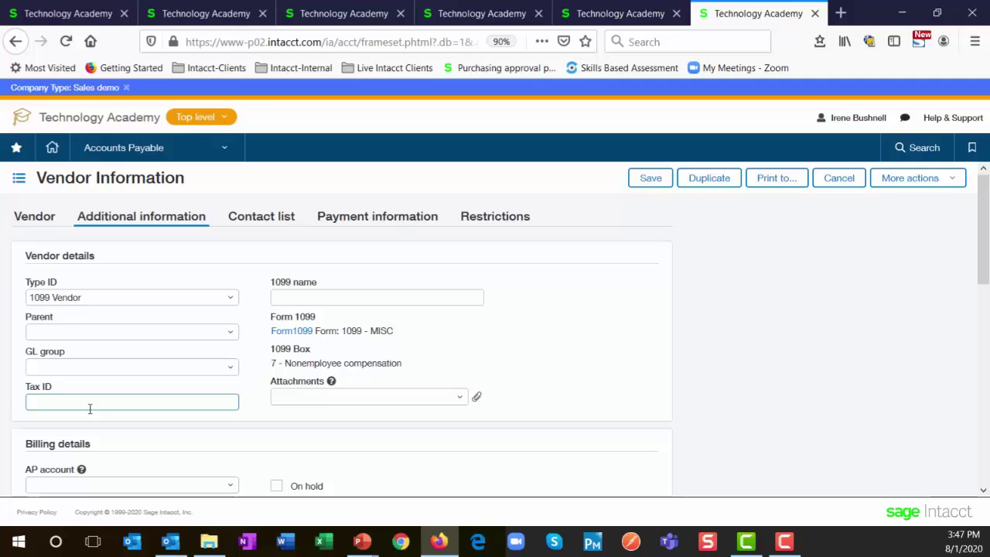
left_click(91, 301)
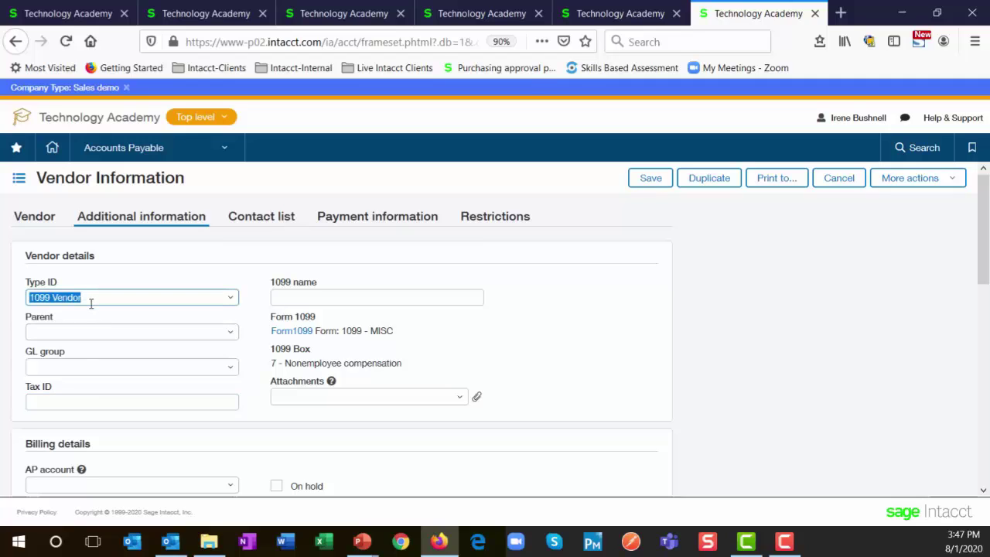